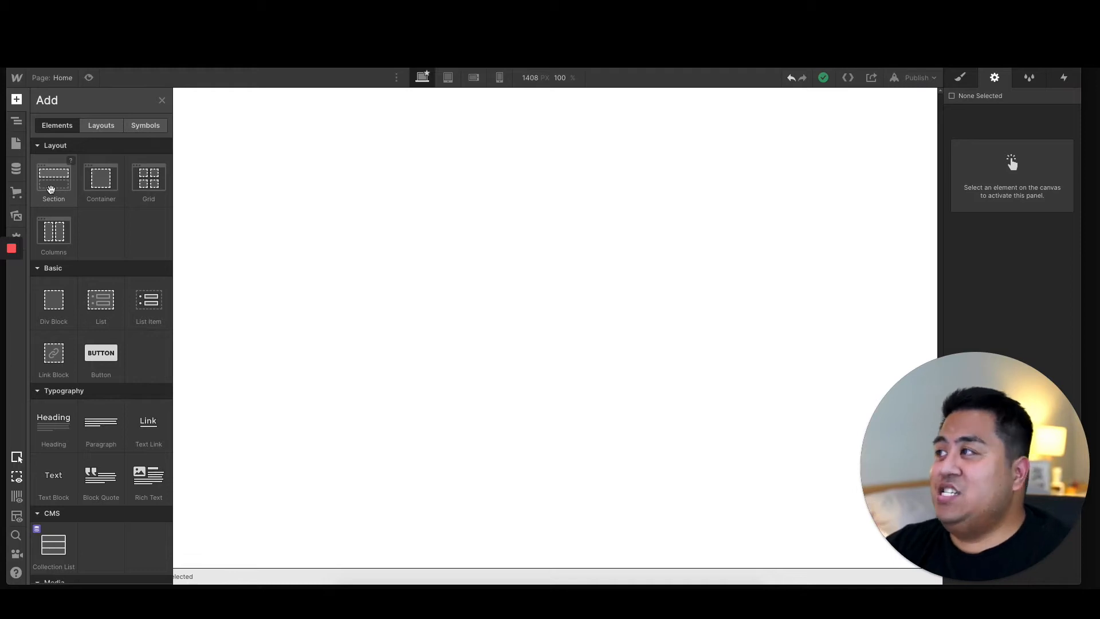
# Step: Add a Section to the empty page body and show its style settings
pyautogui.moveTo(51, 189); pyautogui.dragTo(267, 153)
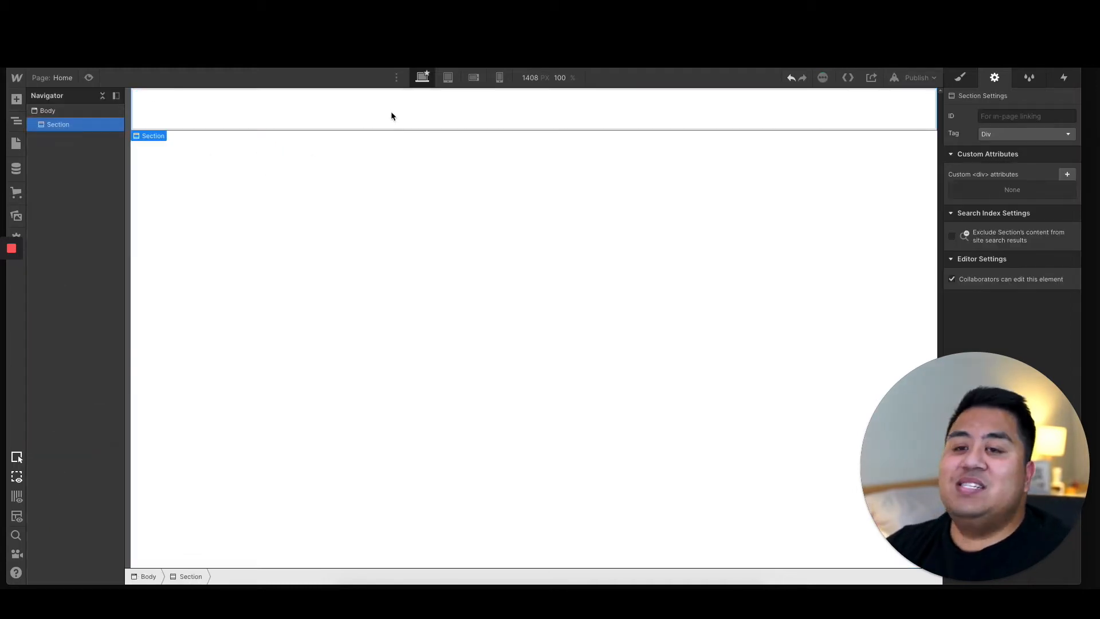
pyautogui.click(966, 82)
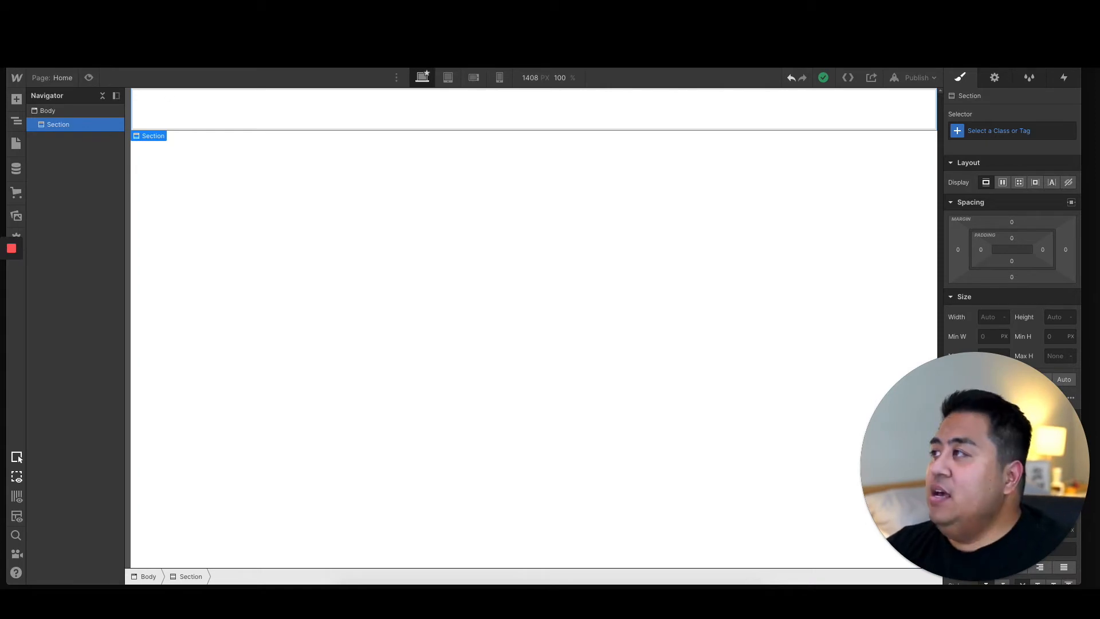
# Step: Place a Container inside the section and delete it again
pyautogui.click(16, 100)
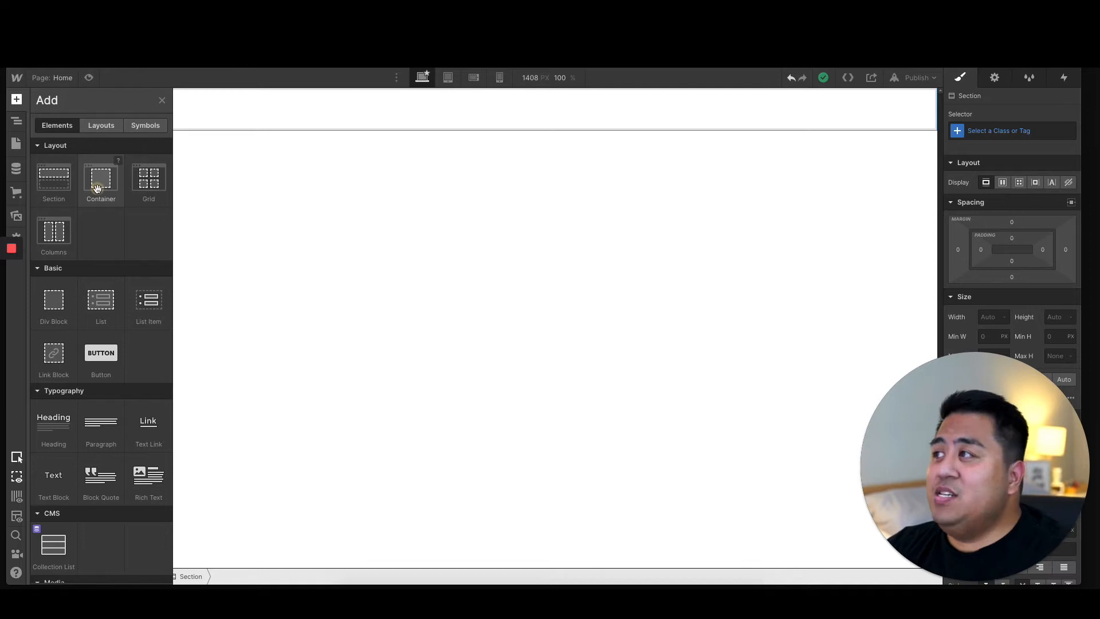
pyautogui.moveTo(97, 188); pyautogui.dragTo(365, 117)
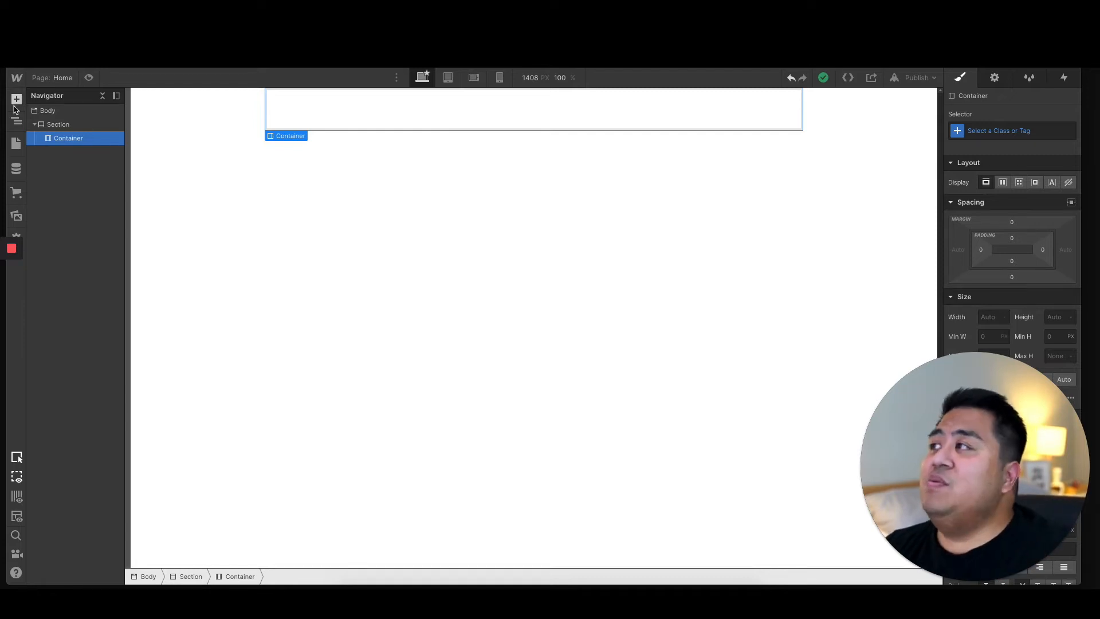
pyautogui.click(299, 117)
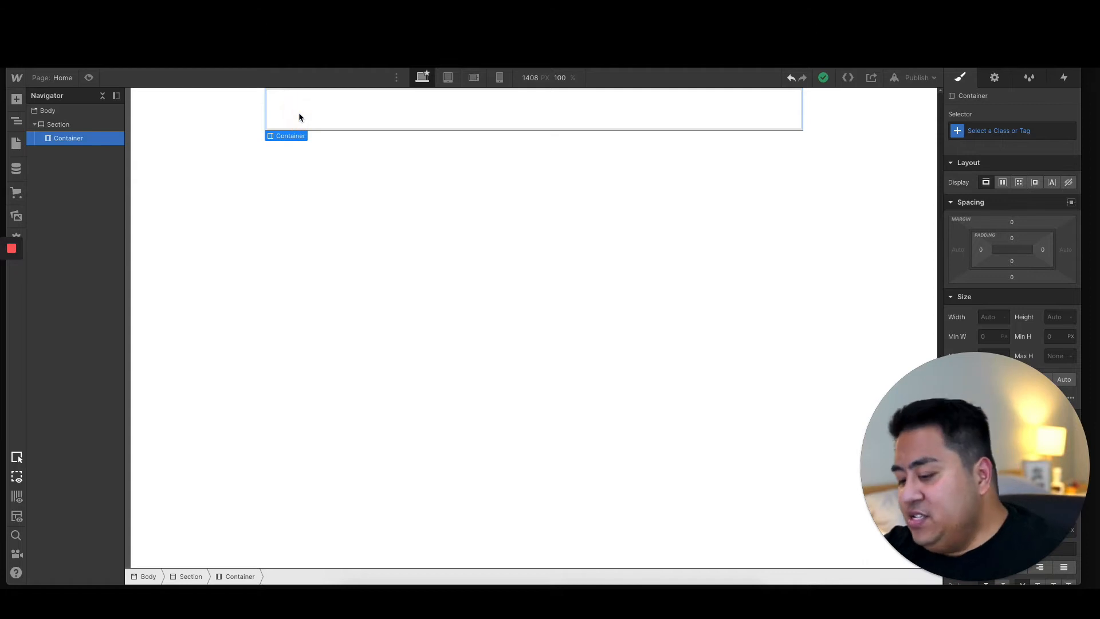
pyautogui.press('Delete')
pyautogui.click(17, 101)
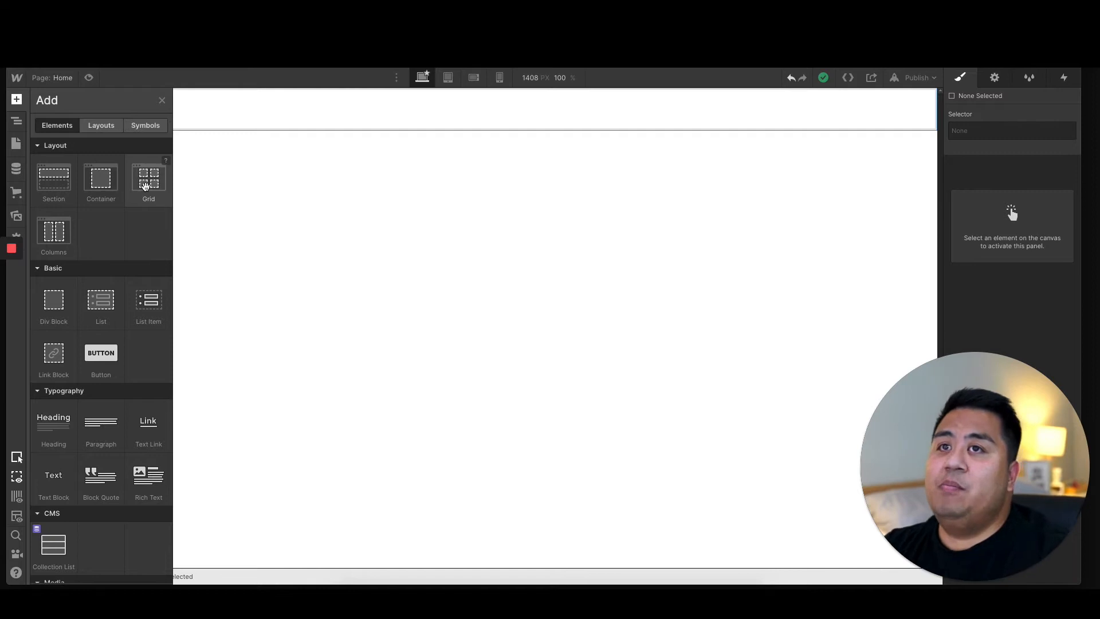
pyautogui.click(994, 77)
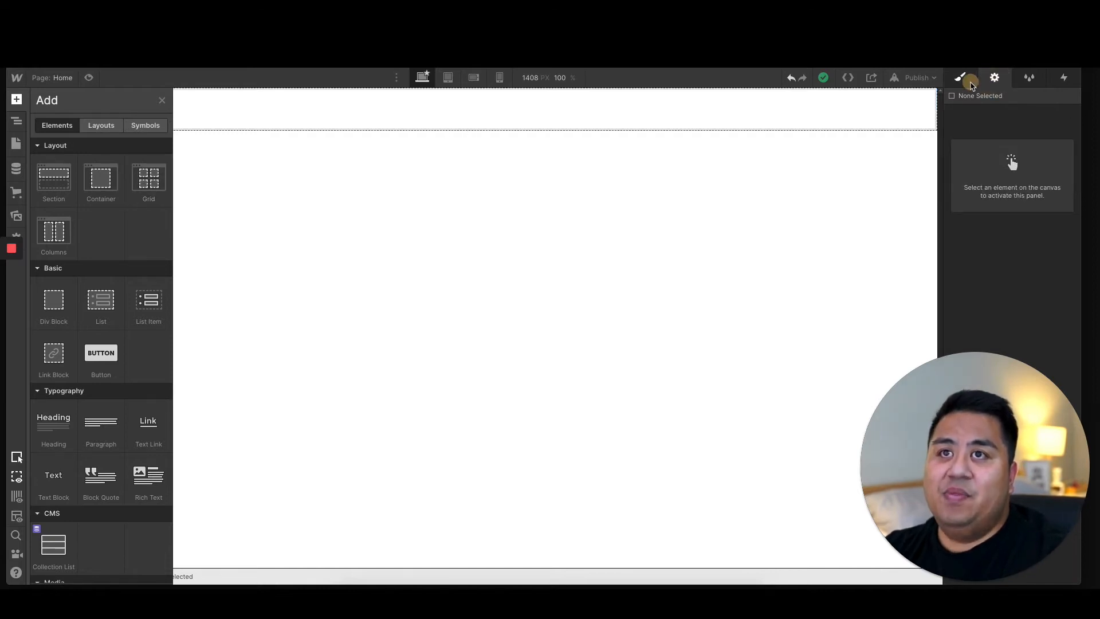
pyautogui.click(970, 84)
pyautogui.press('z')
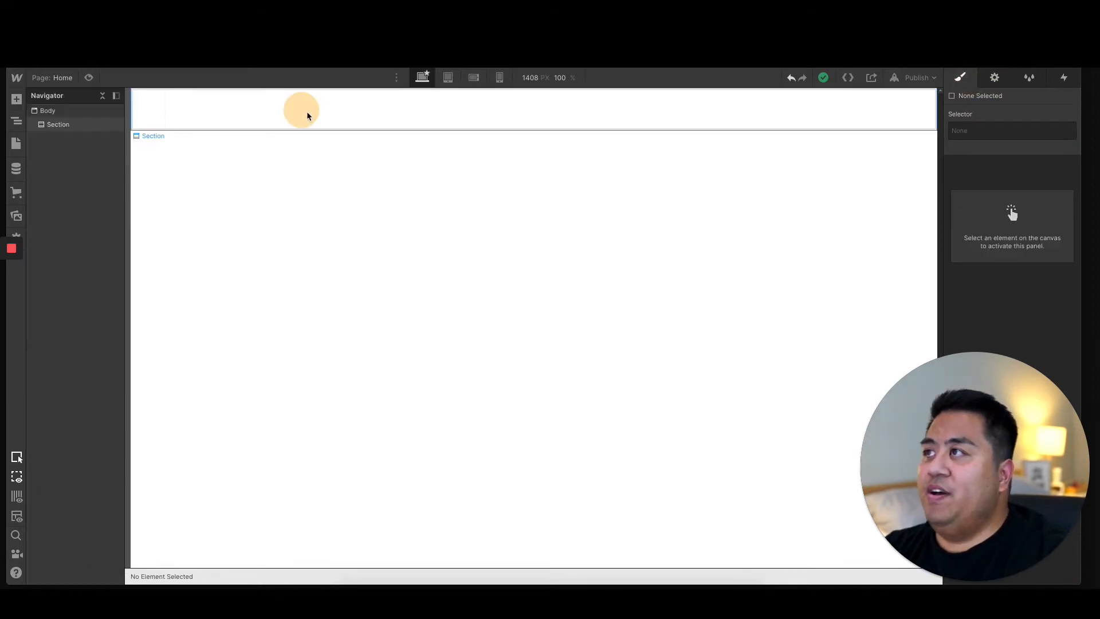
pyautogui.click(307, 116)
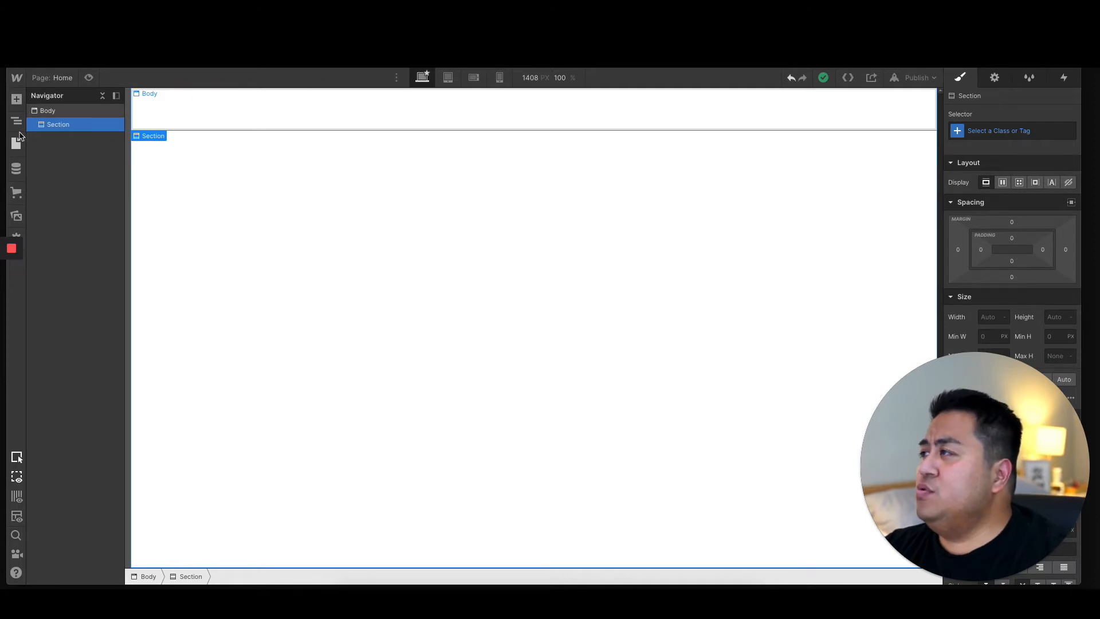
# Step: Read the help description of the List element and close it
pyautogui.click(17, 103)
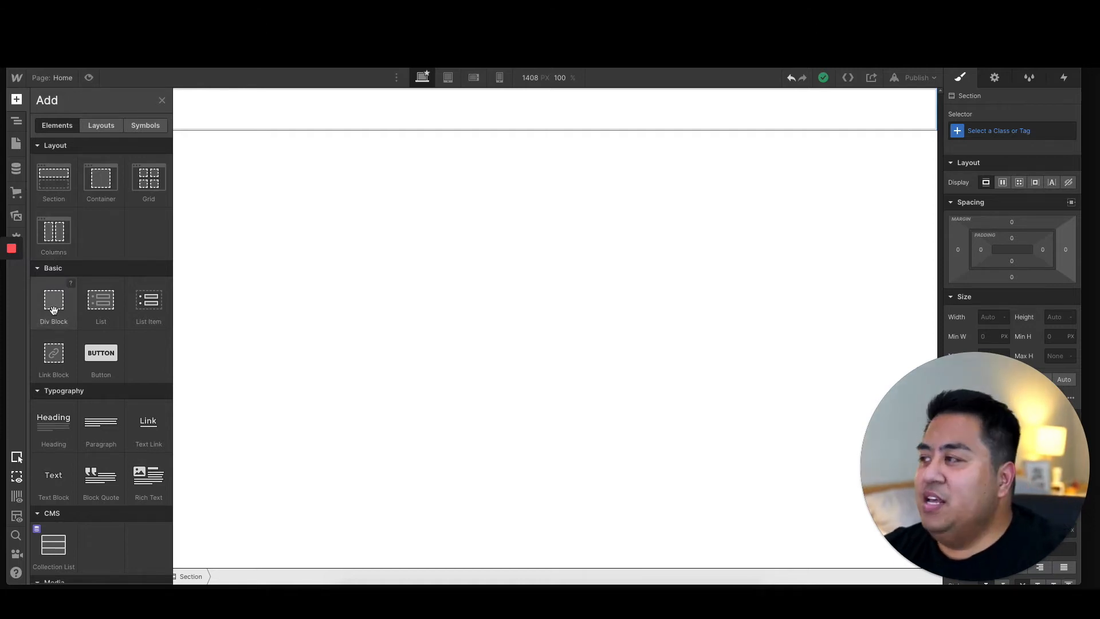
pyautogui.click(118, 284)
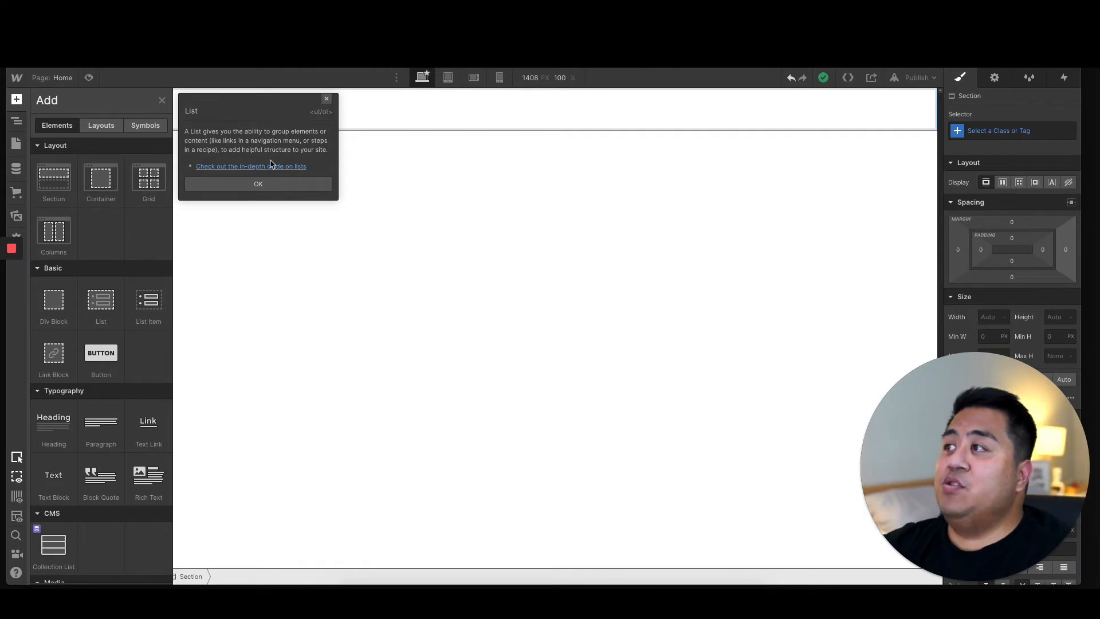
pyautogui.click(326, 99)
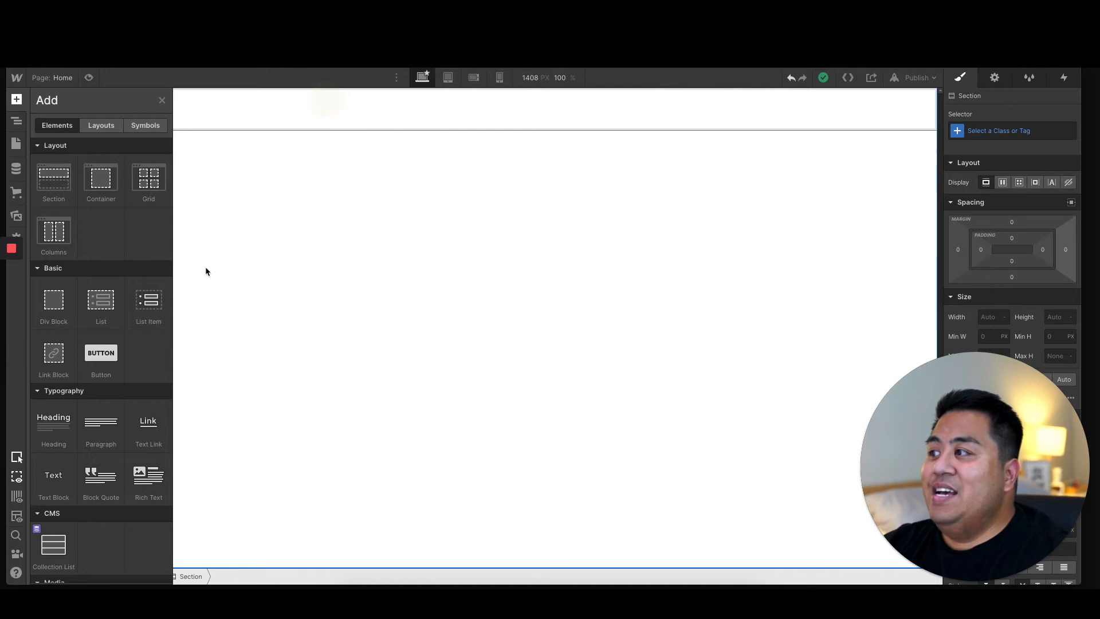
pyautogui.click(118, 283)
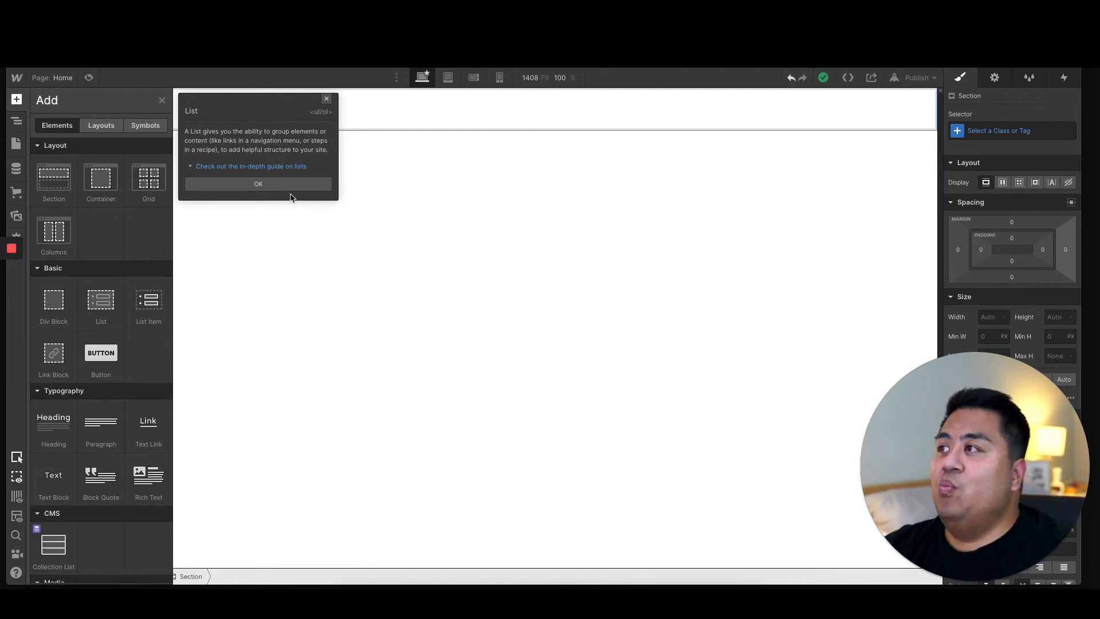
pyautogui.click(326, 99)
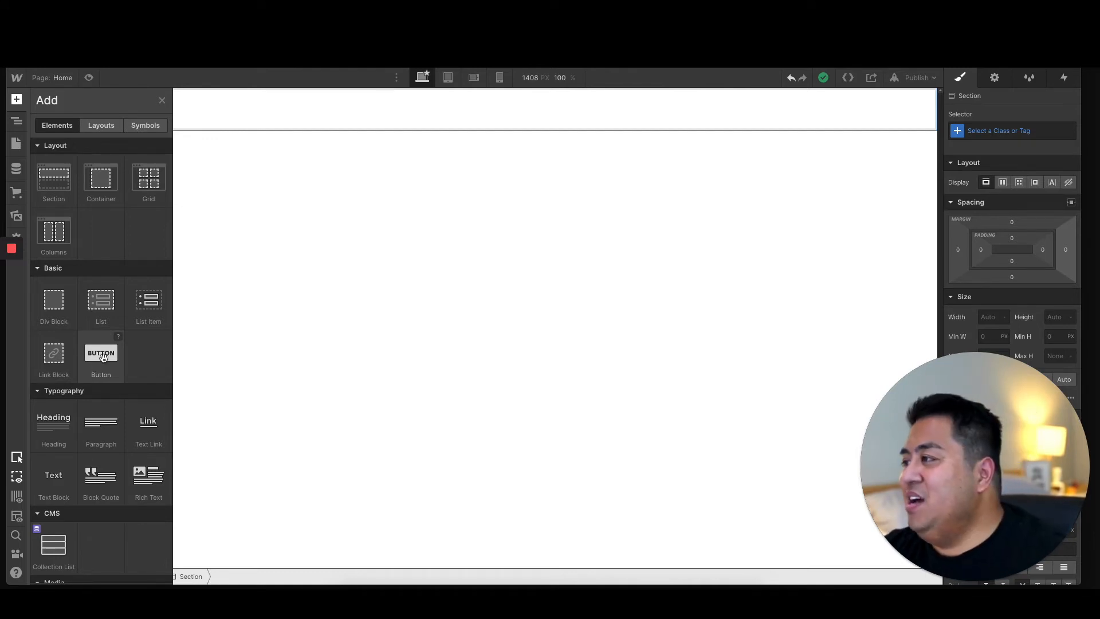
# Step: Add a Container inside the section
pyautogui.scroll(-2, 93, 372)
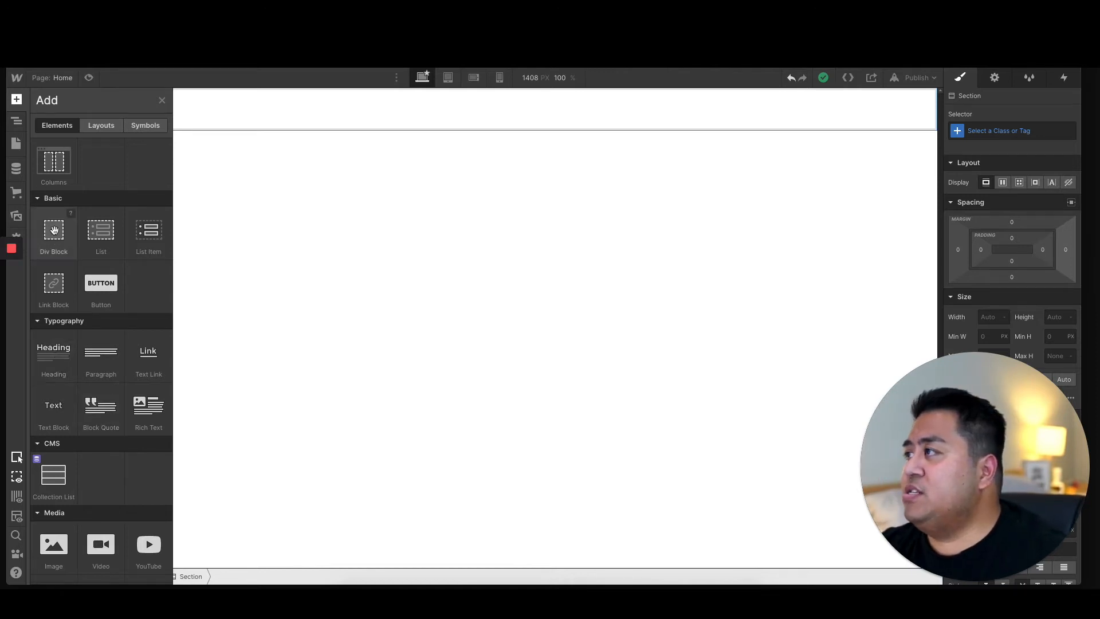
pyautogui.scroll(2, 58, 229)
pyautogui.moveTo(90, 192); pyautogui.dragTo(378, 101)
# Step: Add a Heading inside the container and a Paragraph below it
pyautogui.click(16, 99)
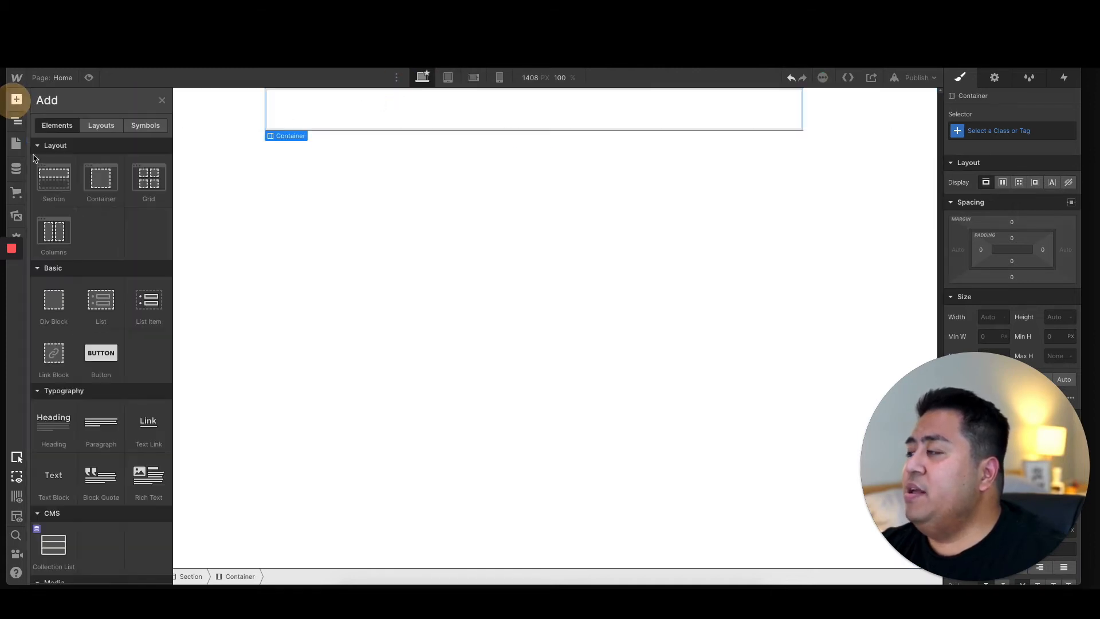
pyautogui.moveTo(45, 417); pyautogui.dragTo(388, 114)
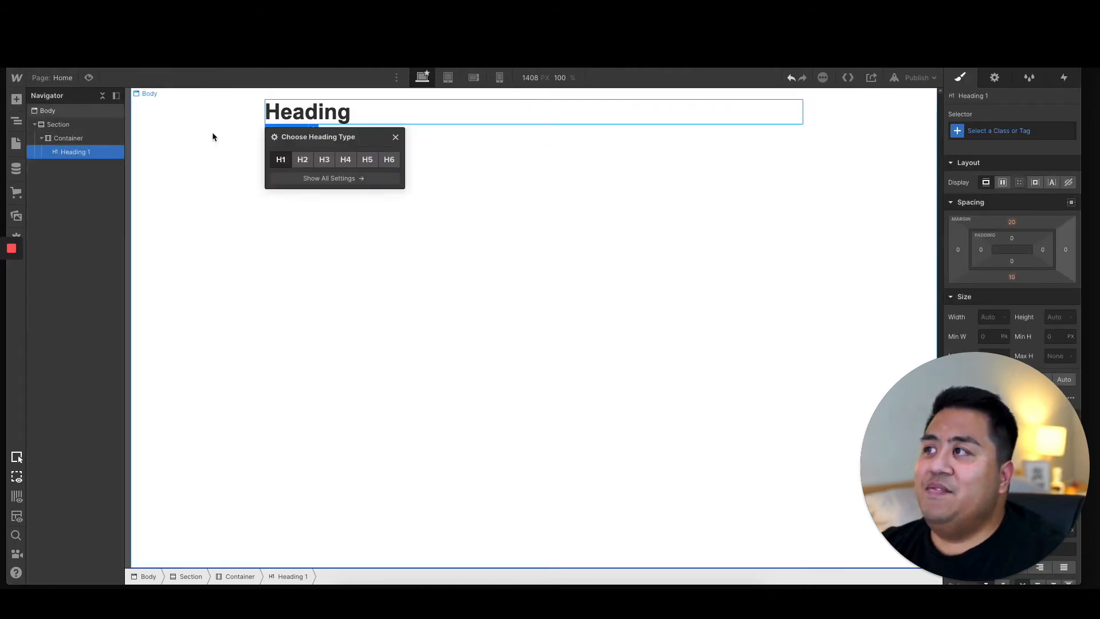
pyautogui.click(16, 99)
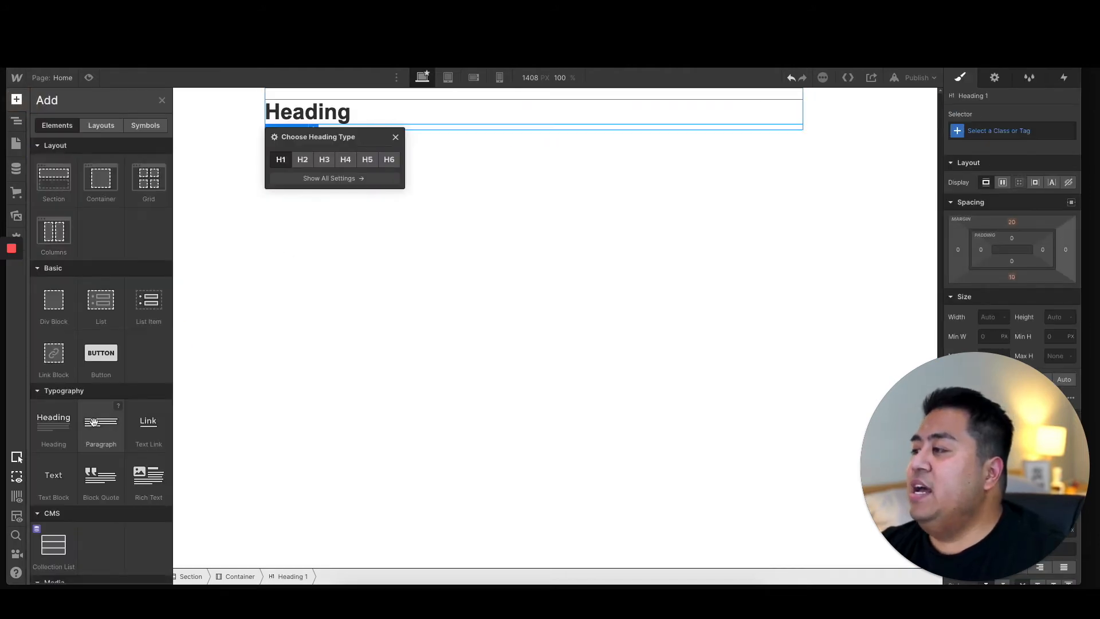
pyautogui.moveTo(94, 422); pyautogui.dragTo(350, 117)
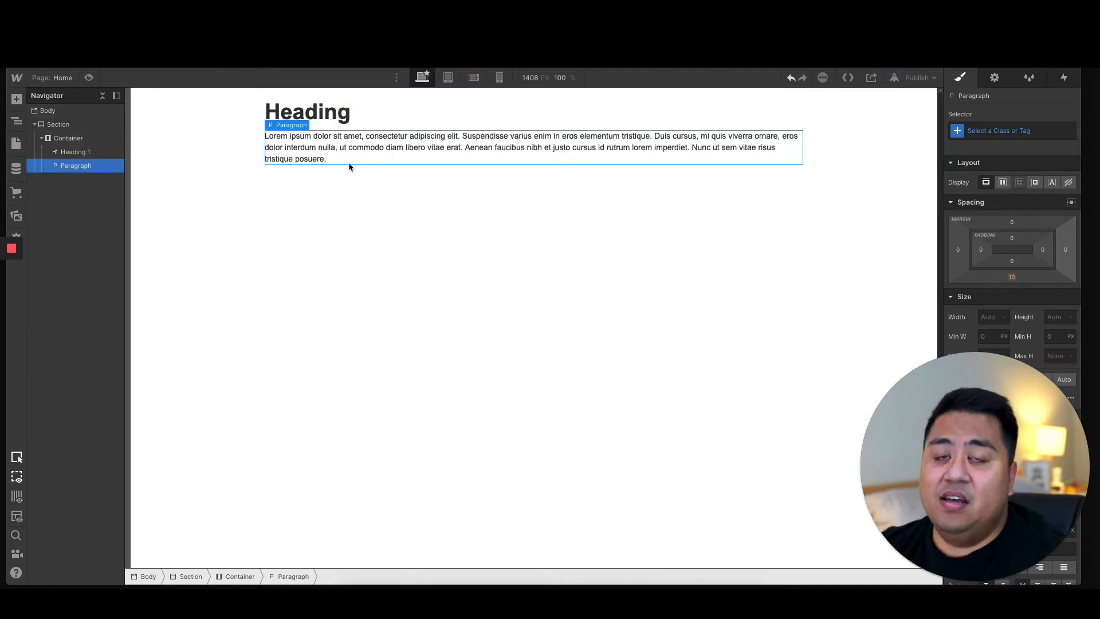
# Step: Add a Block Quote and nest it inside the container below the paragraph
pyautogui.click(16, 103)
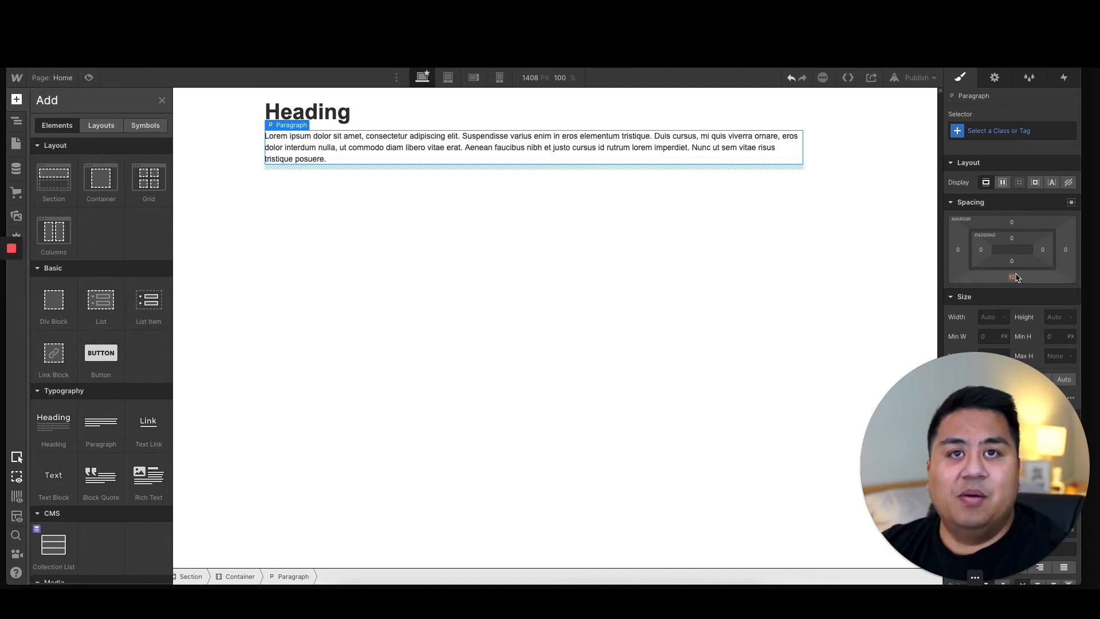
pyautogui.moveTo(97, 479); pyautogui.dragTo(291, 166)
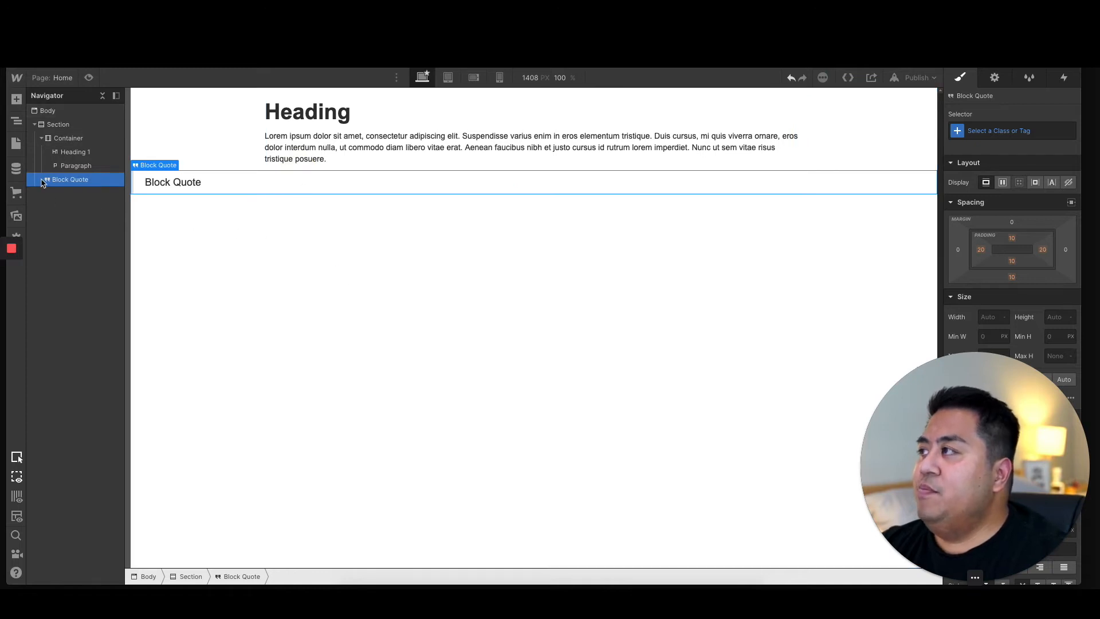
pyautogui.moveTo(45, 179); pyautogui.dragTo(69, 184)
pyautogui.click(267, 278)
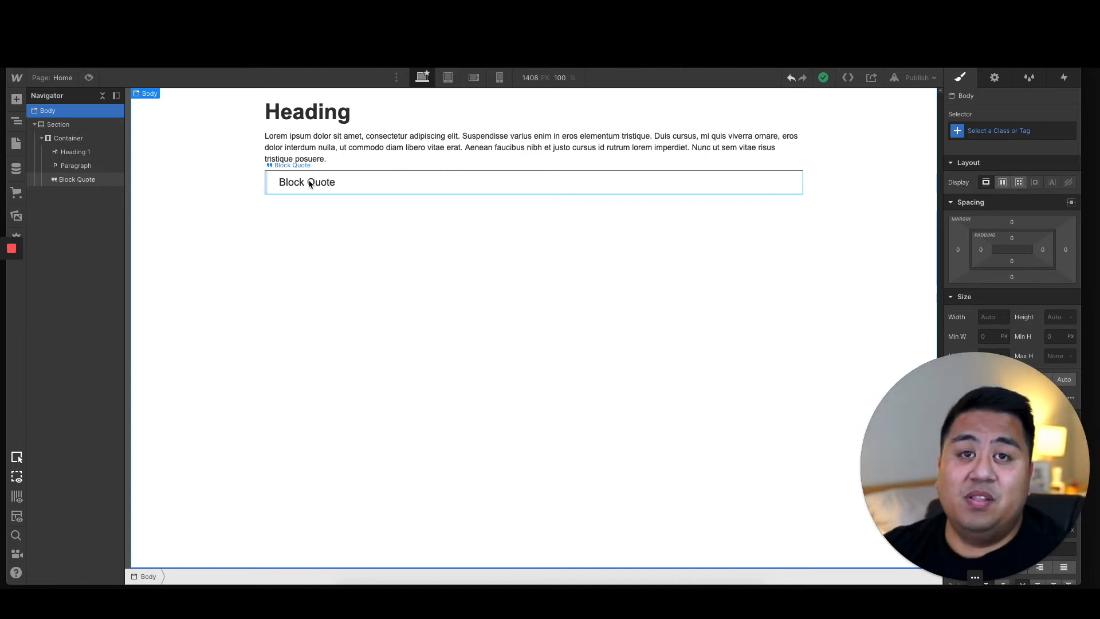
# Step: Delete the block quote, the paragraph and the heading from the container
pyautogui.click(308, 182)
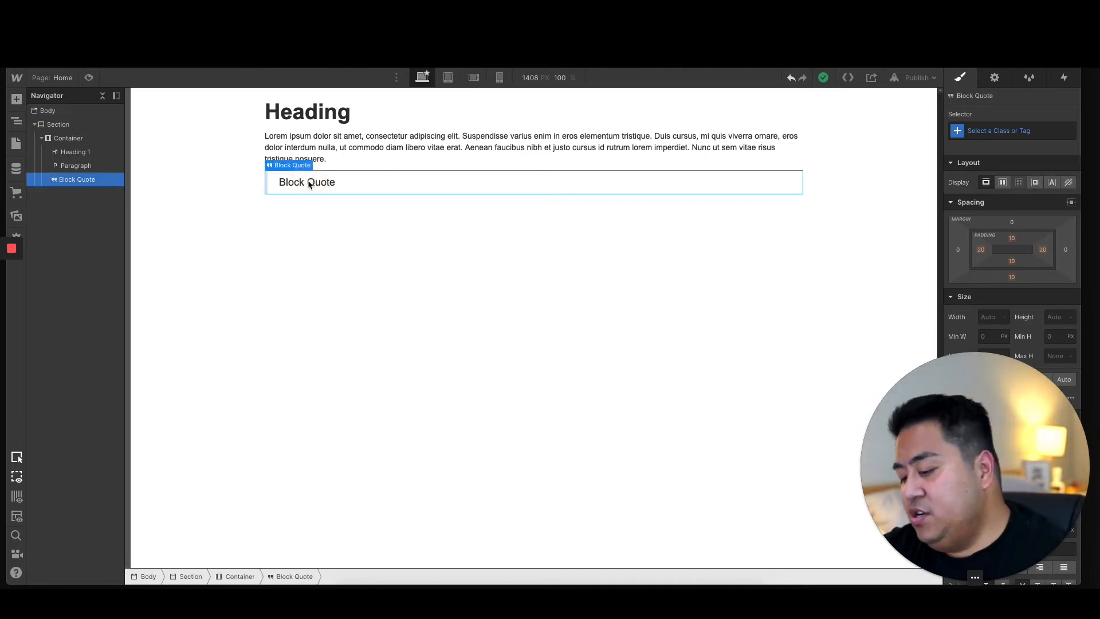
pyautogui.press('Delete')
pyautogui.press('Delete')
pyautogui.press('Delete')
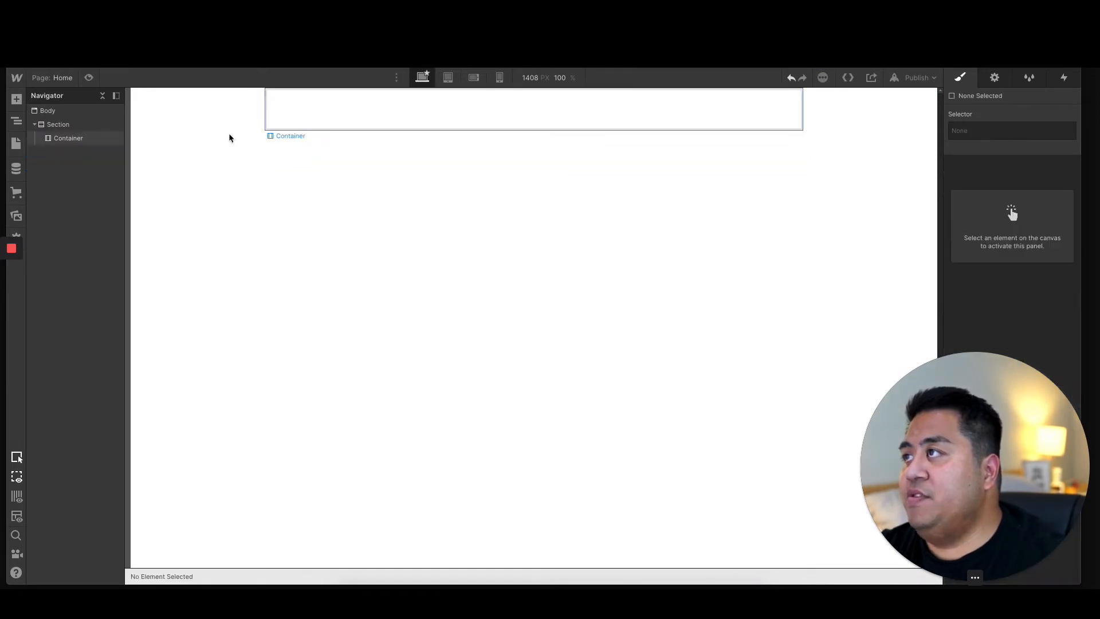
# Step: Place a Rich Text element in the container and delete it again
pyautogui.click(16, 100)
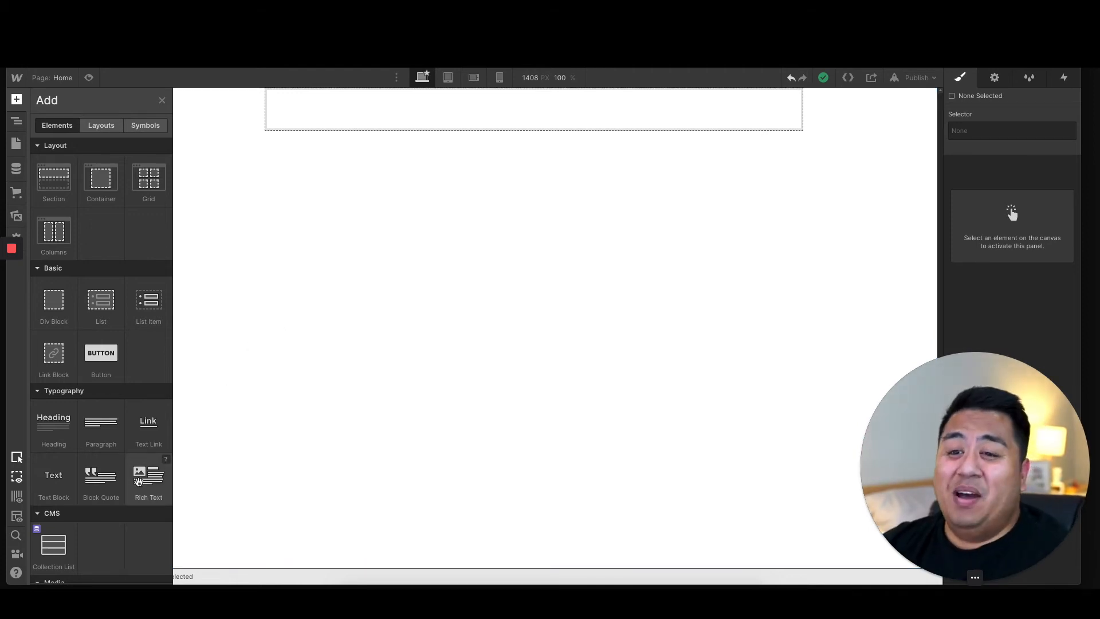
pyautogui.moveTo(138, 481); pyautogui.dragTo(294, 126)
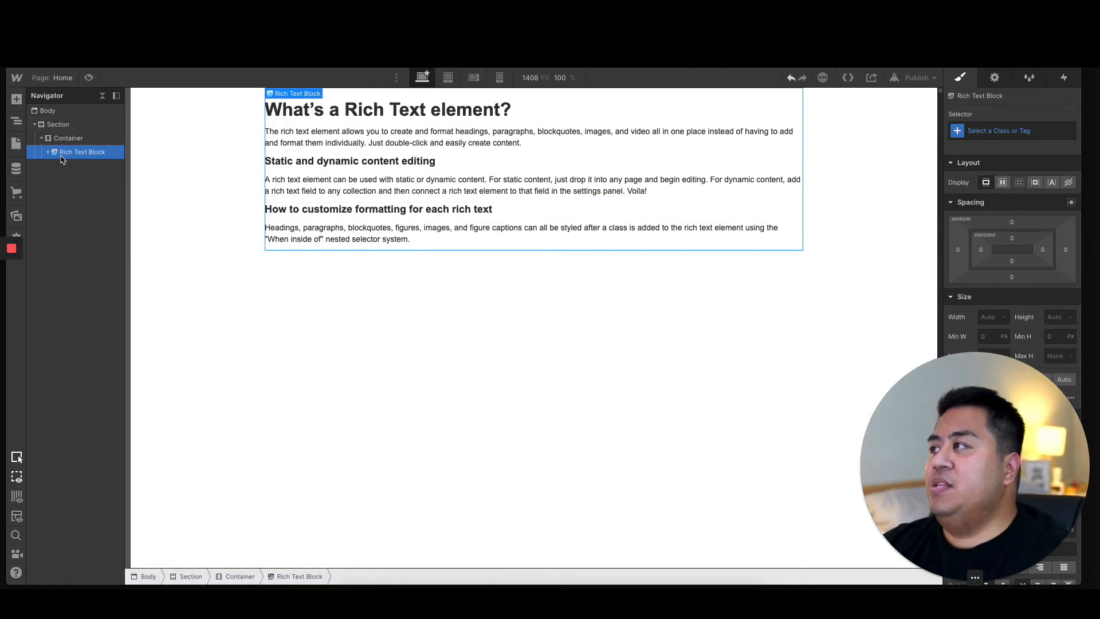
pyautogui.press('Delete')
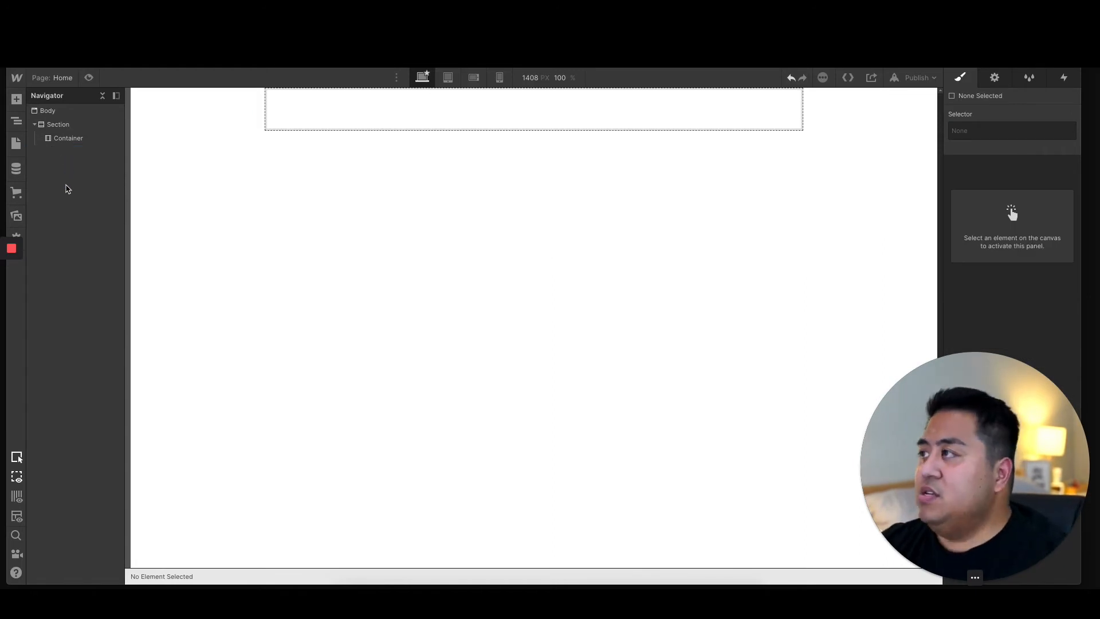
# Step: Add a YouTube element to the container and close its settings without entering a video URL
pyautogui.click(16, 99)
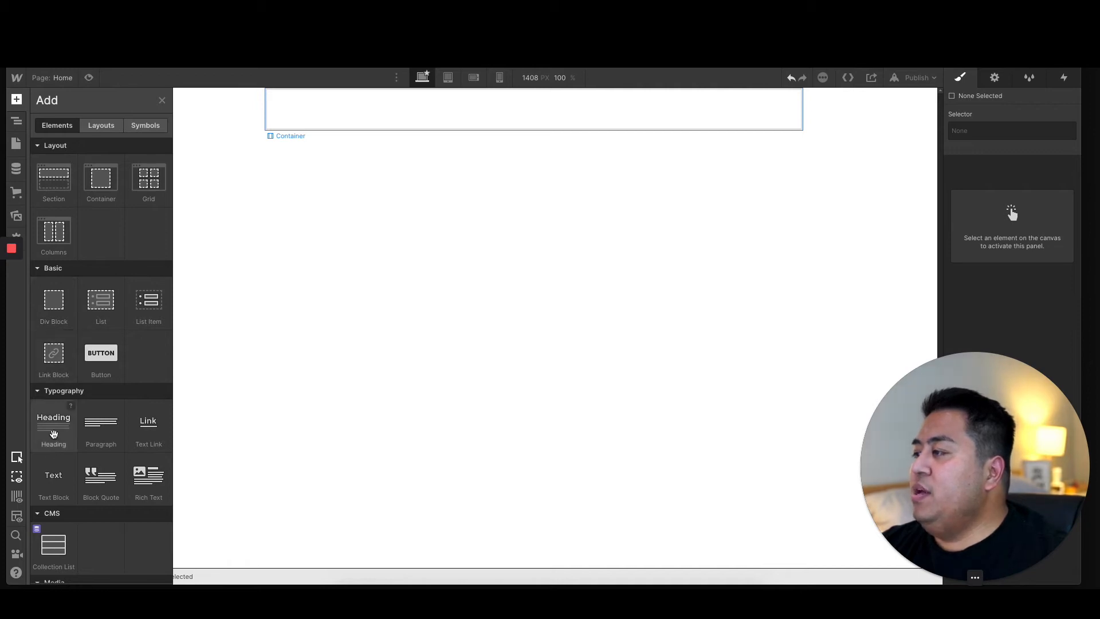
pyautogui.scroll(-2, 51, 452)
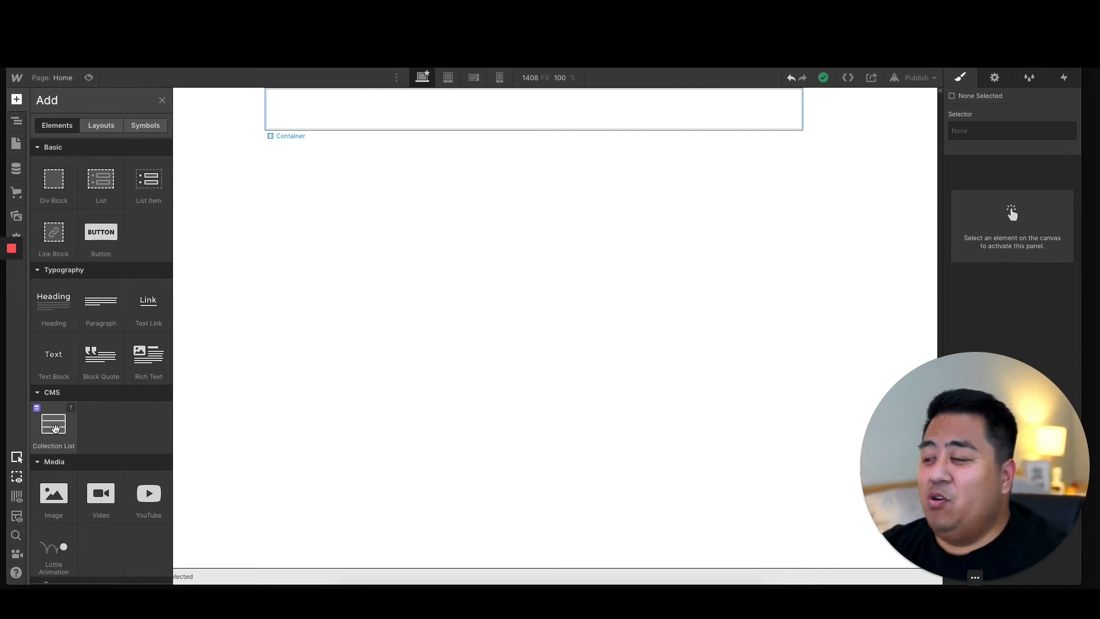
pyautogui.scroll(-3, 55, 424)
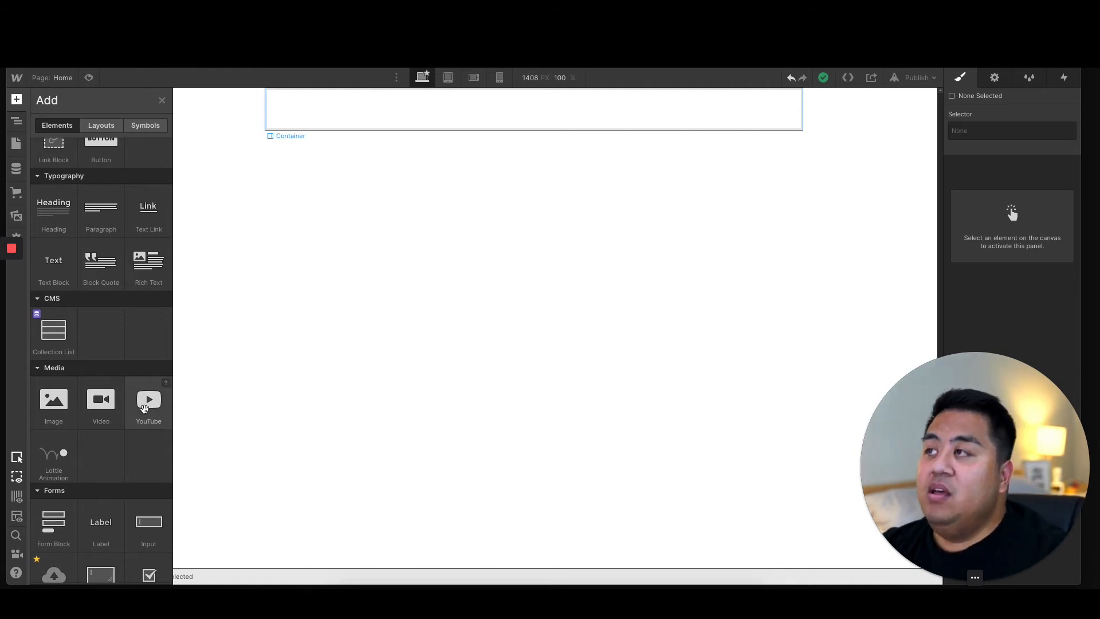
pyautogui.moveTo(144, 407); pyautogui.dragTo(307, 109)
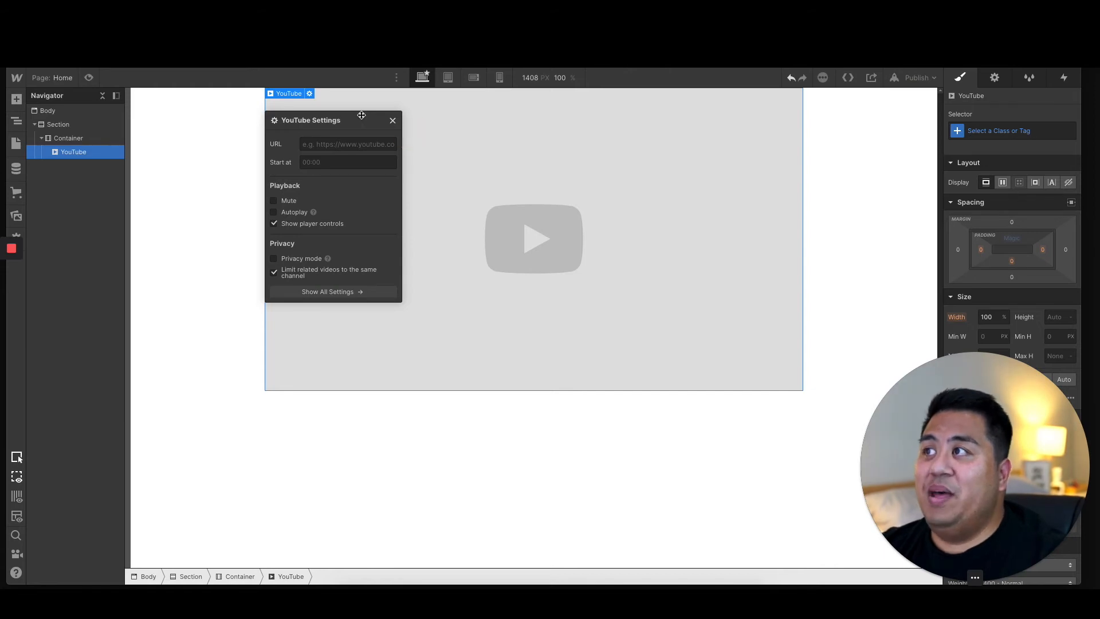
pyautogui.click(392, 121)
# Step: Delete the YouTube element from the container
pyautogui.click(236, 320)
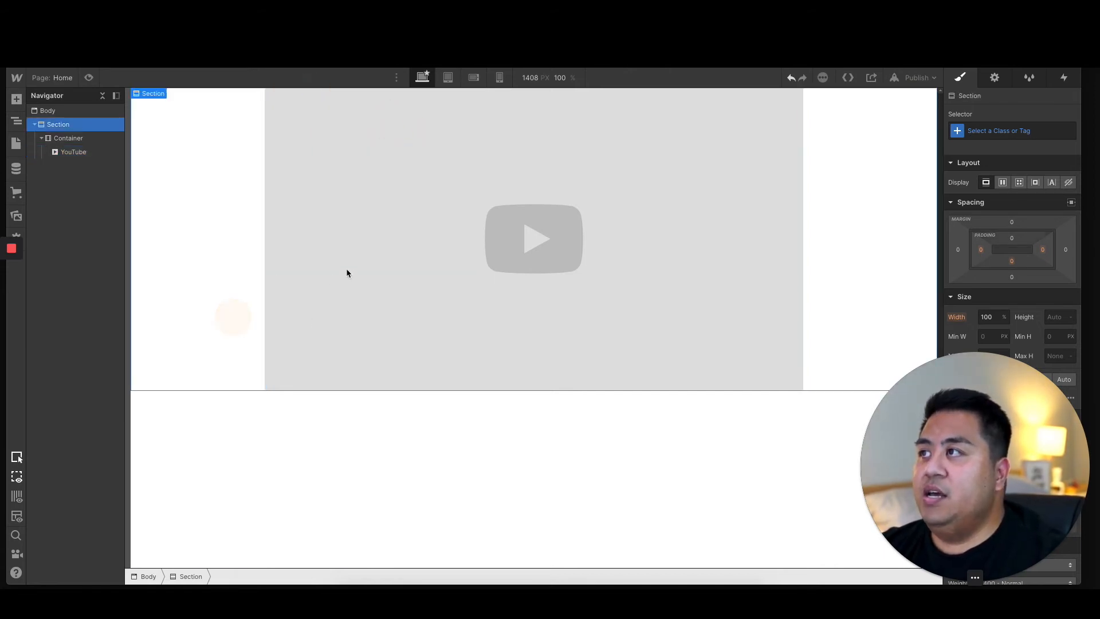
pyautogui.click(345, 270)
pyautogui.press('Delete')
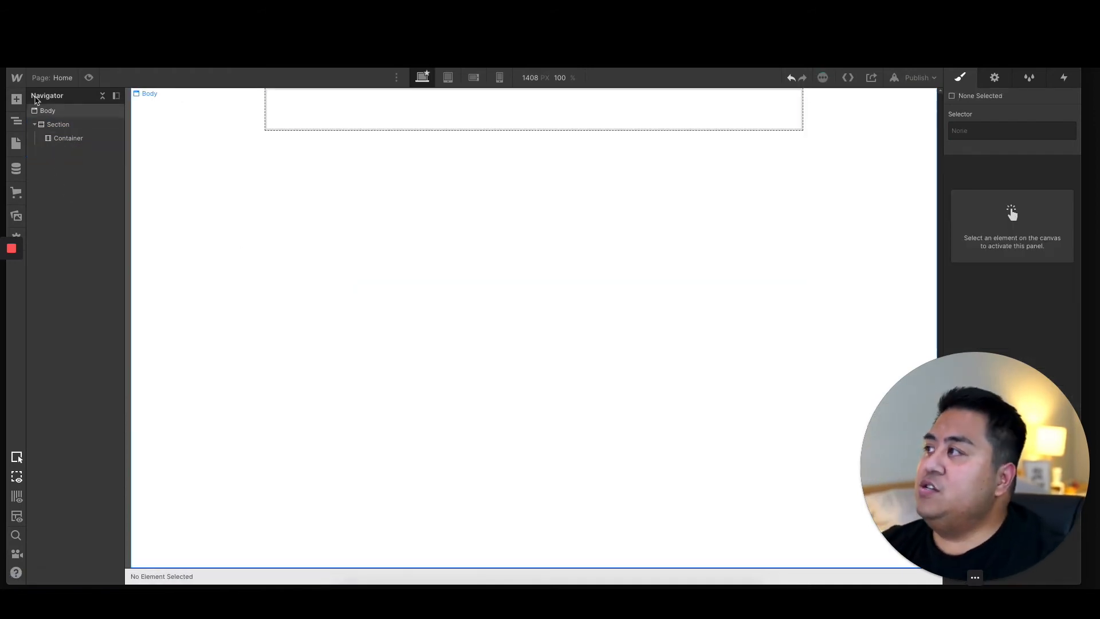
# Step: Browse the elements available to add, from the Layout group down to the Media and Forms groups
pyautogui.click(16, 99)
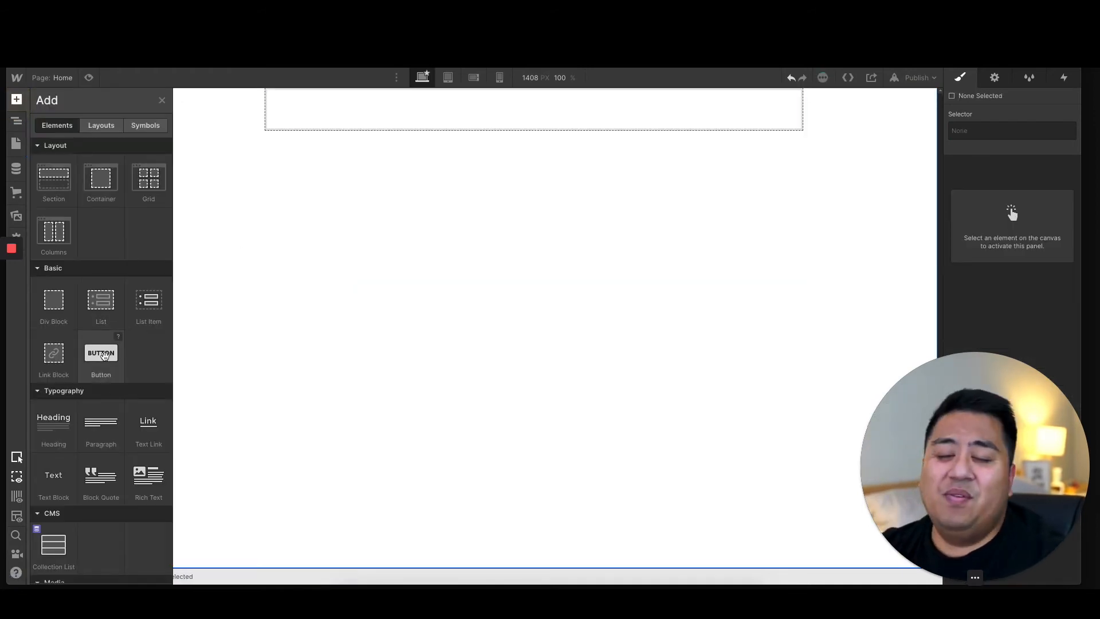
pyautogui.scroll(-3, 101, 424)
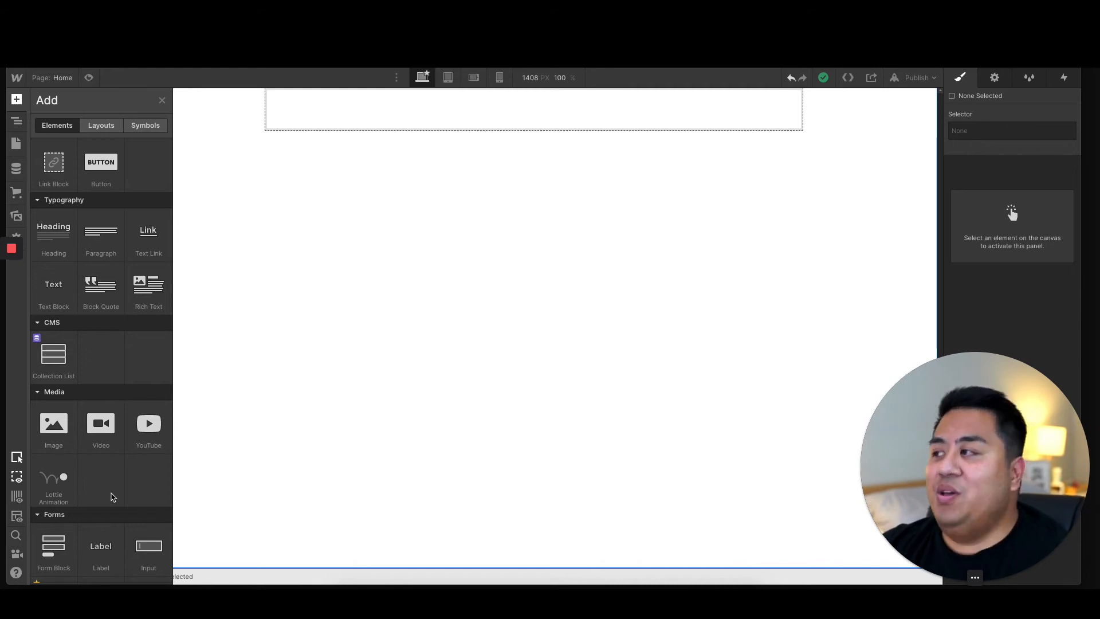
pyautogui.scroll(-2, 106, 489)
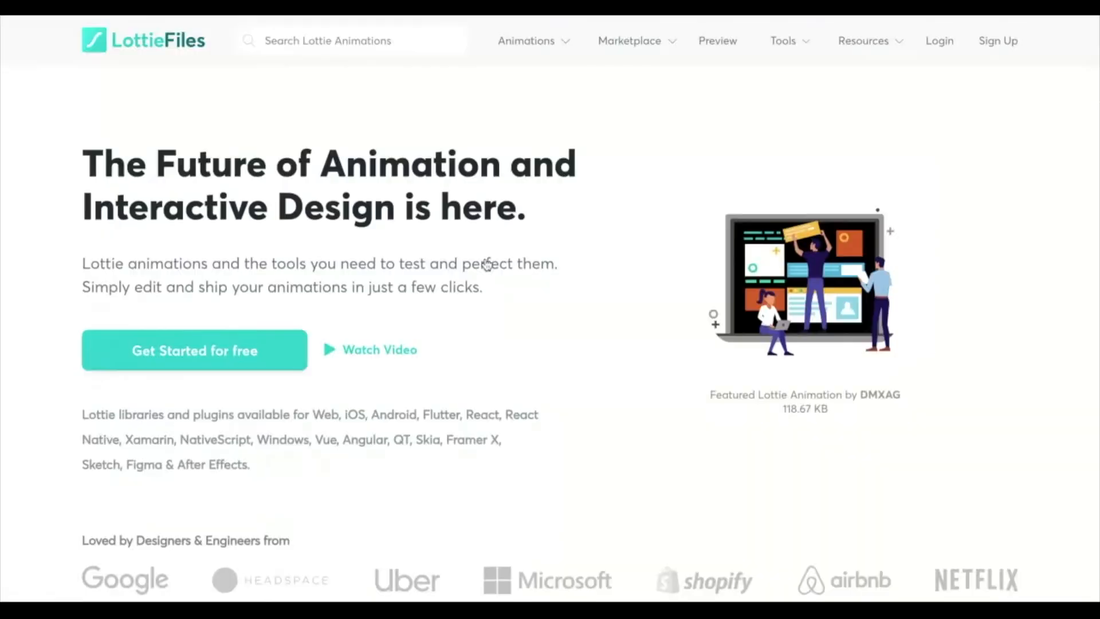
# Step: Switch to the LottieFiles website, search for "menu" animations and look through the matching designs
pyautogui.scroll(-9, 550, 309)
pyautogui.scroll(10, 550, 309)
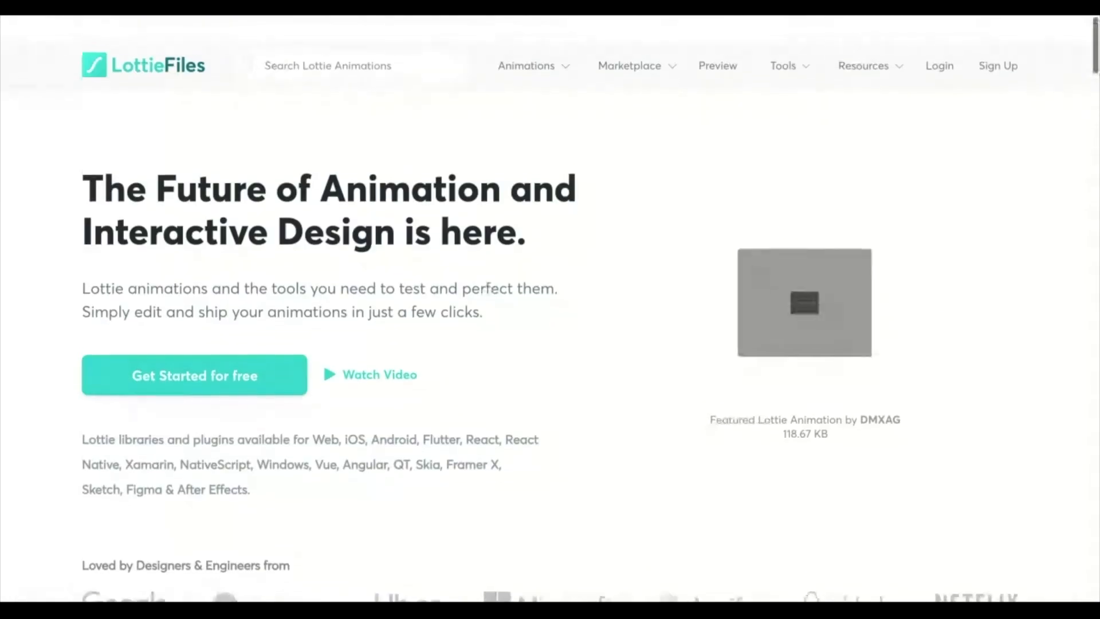
pyautogui.click(335, 40)
pyautogui.write('menu')
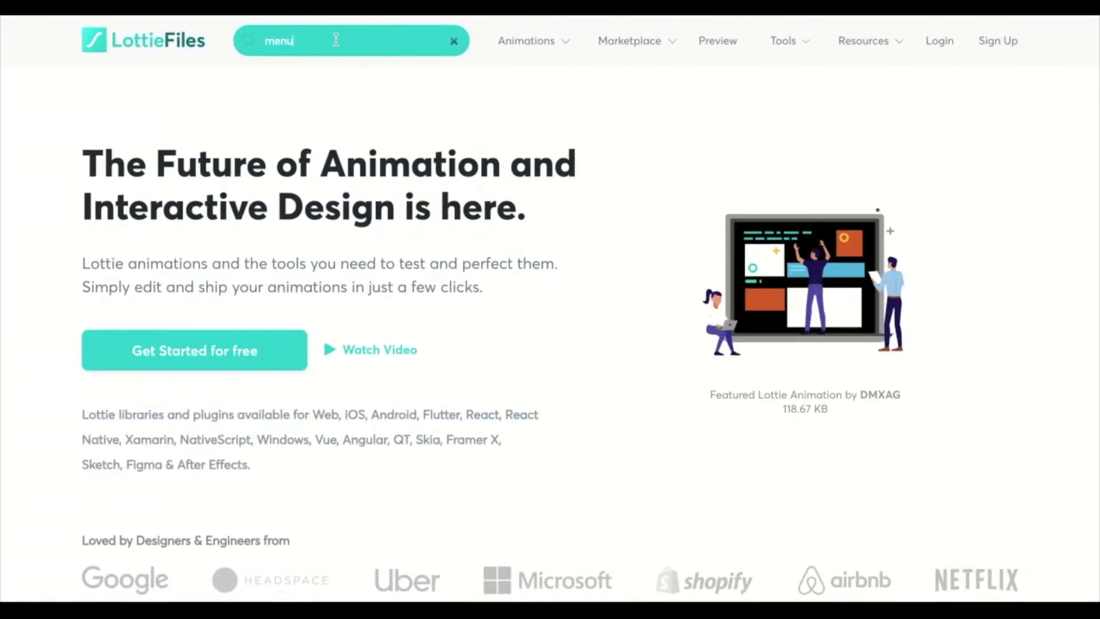
pyautogui.press('Return')
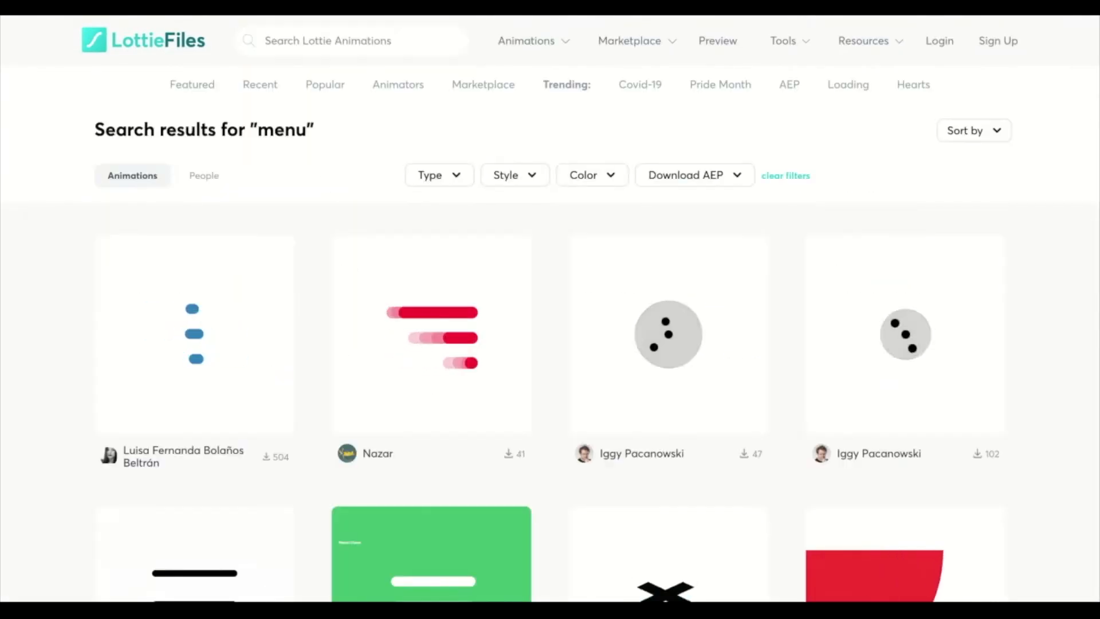
pyautogui.scroll(-5, 314, 316)
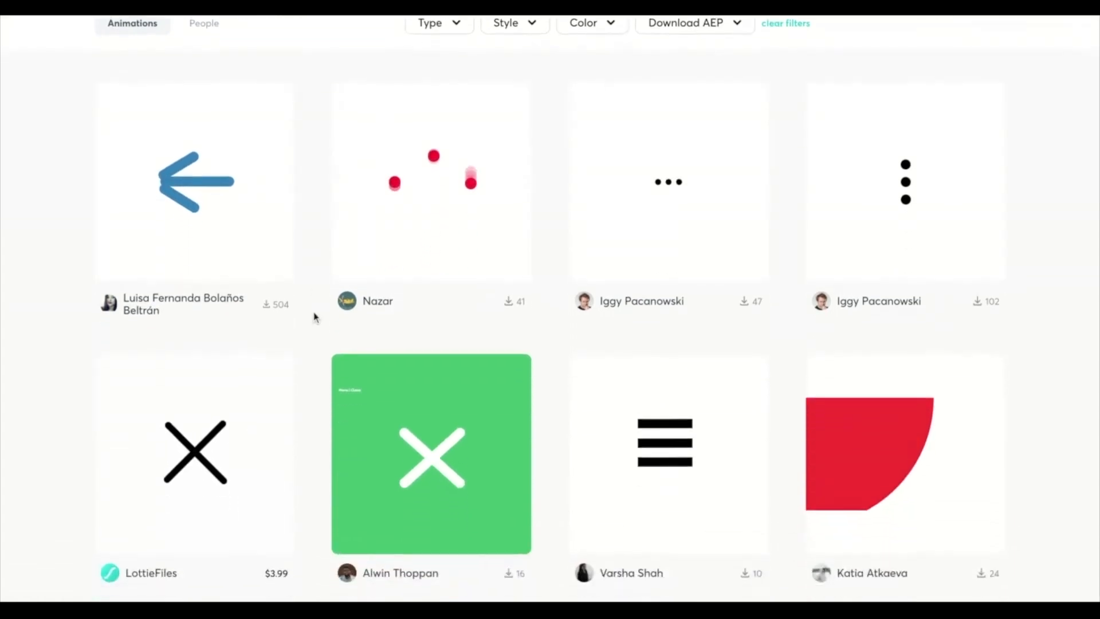
pyautogui.scroll(-4, 315, 317)
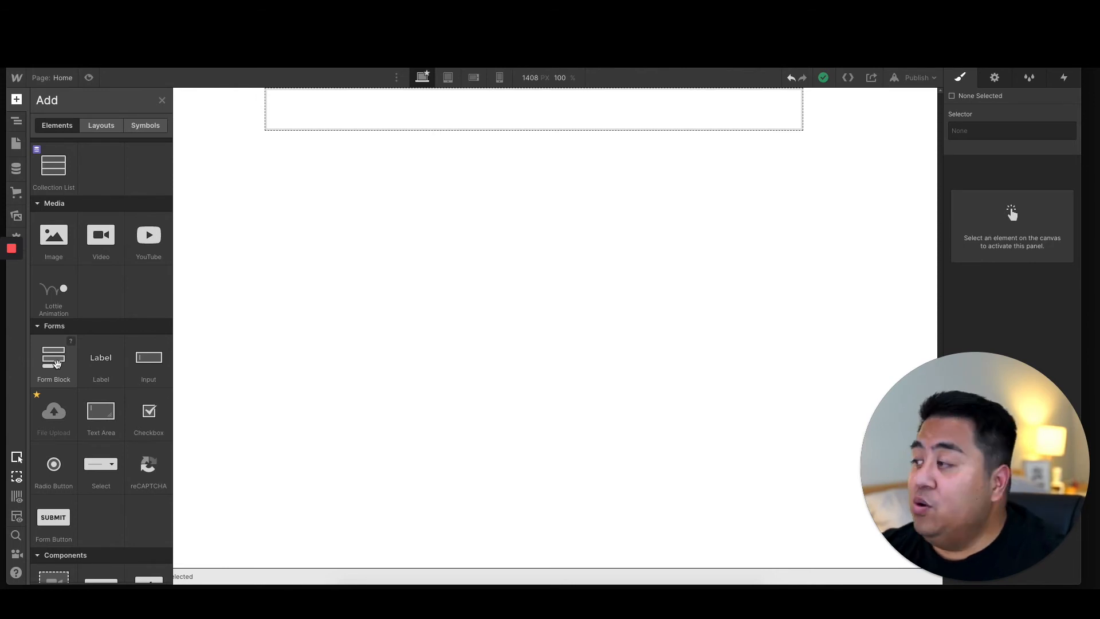
# Step: Add a Form Block to the page below the section and nest it inside the container
pyautogui.moveTo(57, 364); pyautogui.dragTo(414, 145)
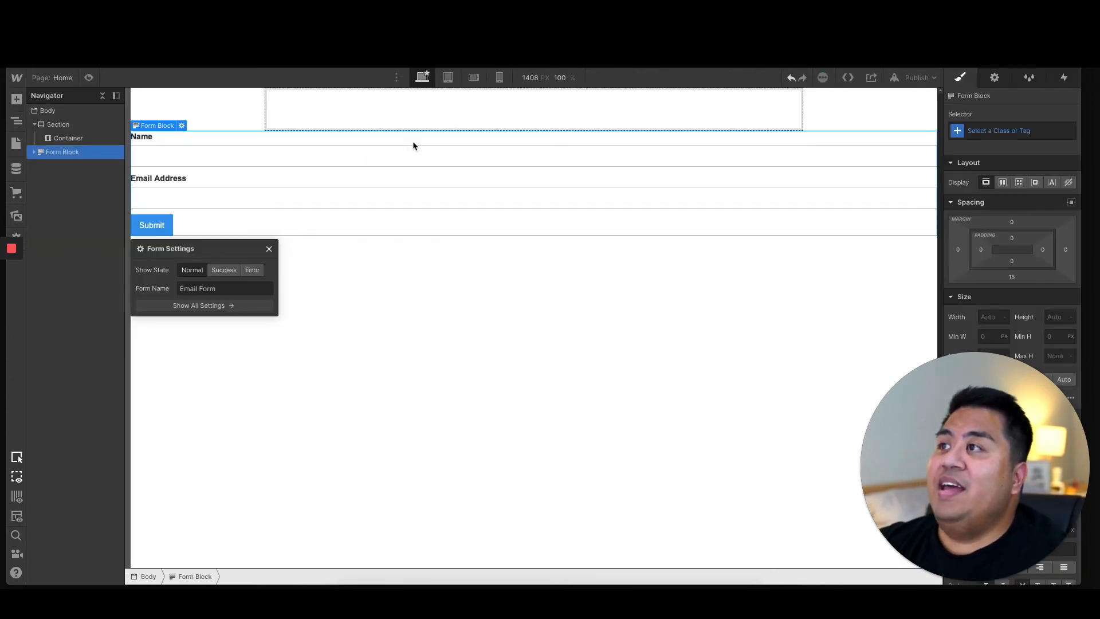
pyautogui.moveTo(45, 152)
pyautogui.mouseDown()
pyautogui.moveTo(55, 135)
pyautogui.moveTo(54, 153)
pyautogui.mouseUp()
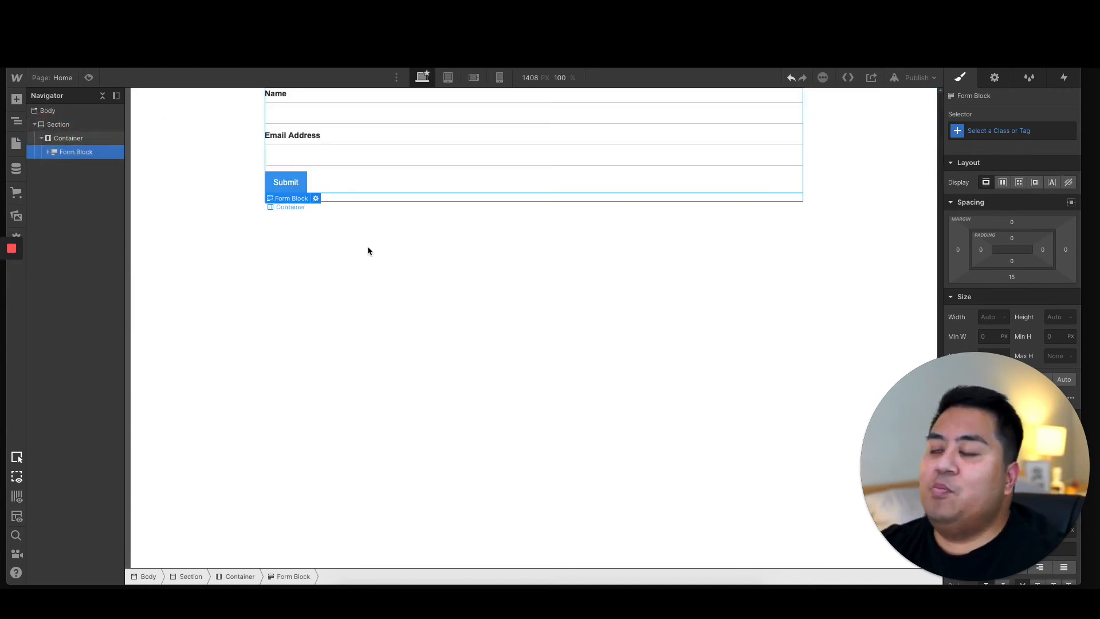
pyautogui.click(252, 229)
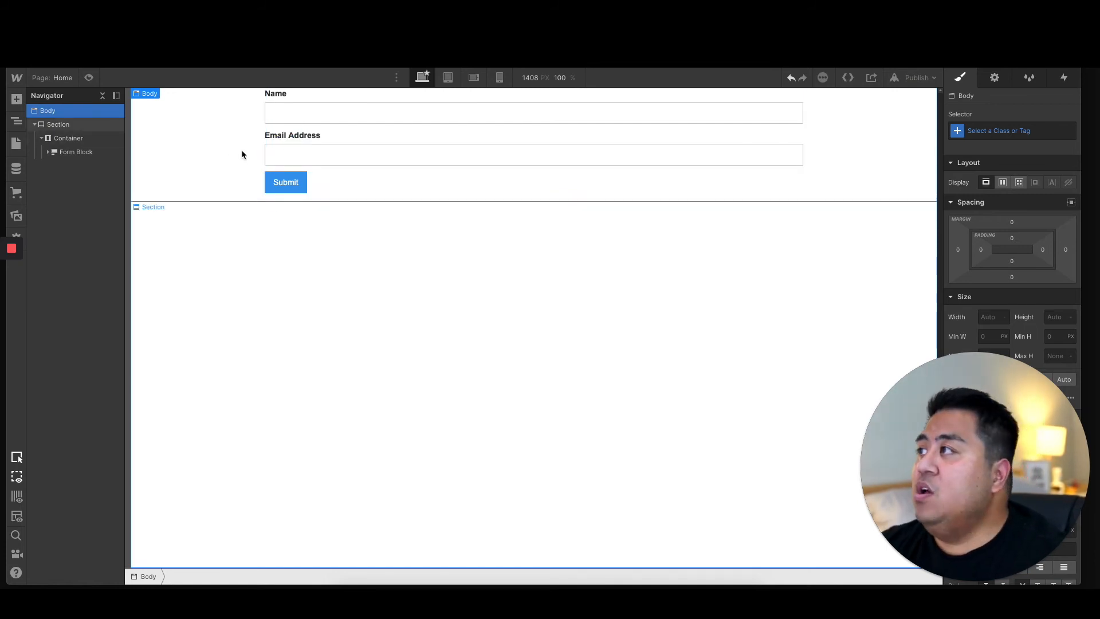
# Step: Delete the form with the name and email fields from the container
pyautogui.click(338, 186)
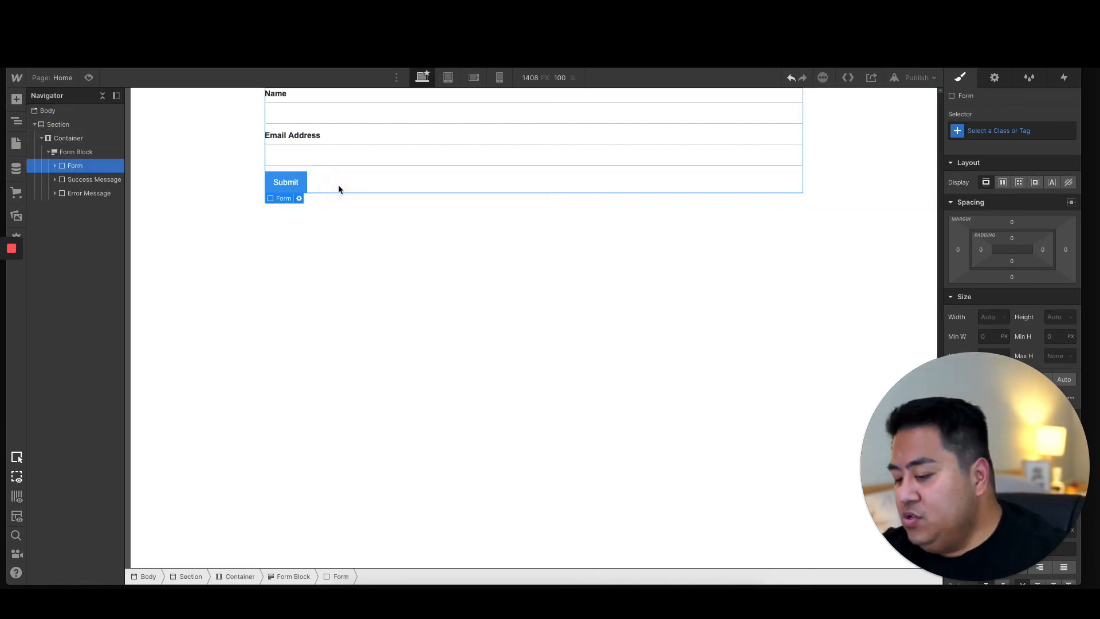
pyautogui.press('Delete')
# Step: Reopen the list of elements available to add and browse to the Forms group
pyautogui.click(16, 99)
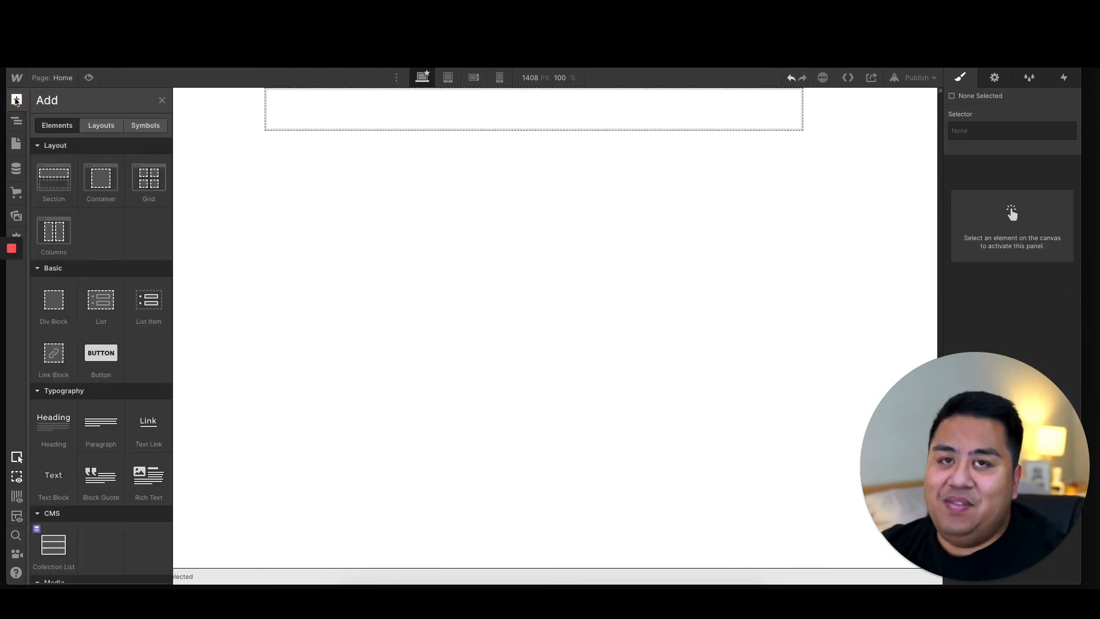
pyautogui.scroll(-6, 127, 356)
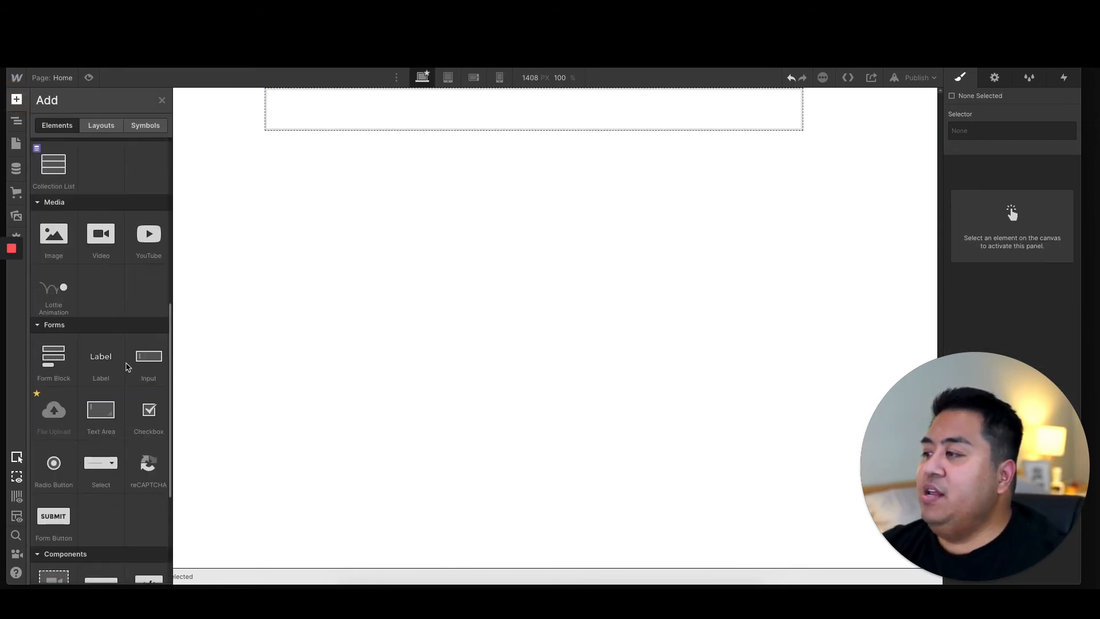